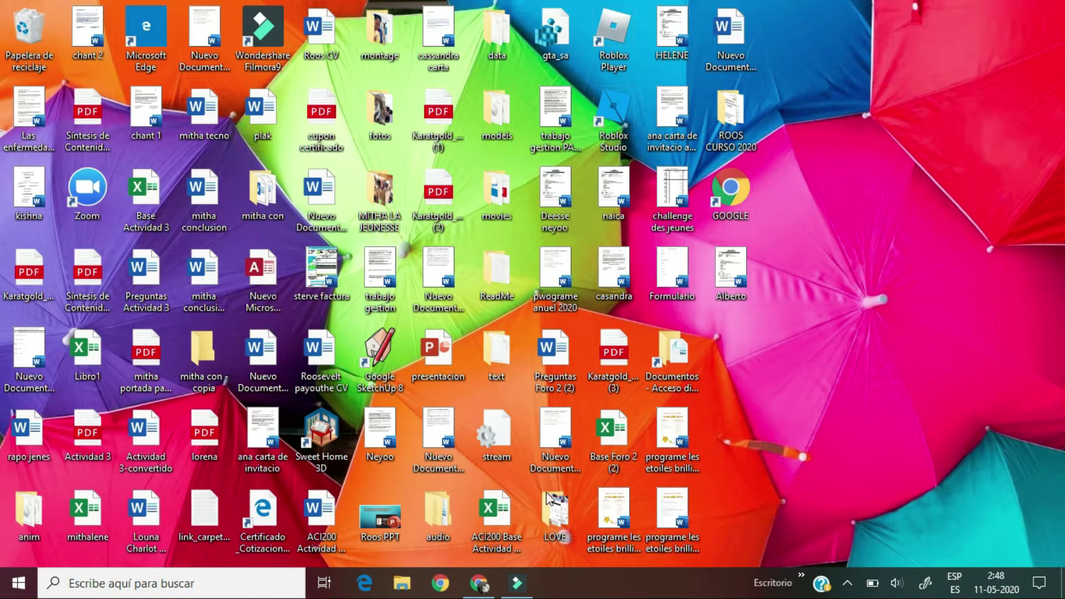
Step: Restore the AdSense Accueil window showing 0 $CL estimated revenue and a CLP 0 balance
click(477, 586)
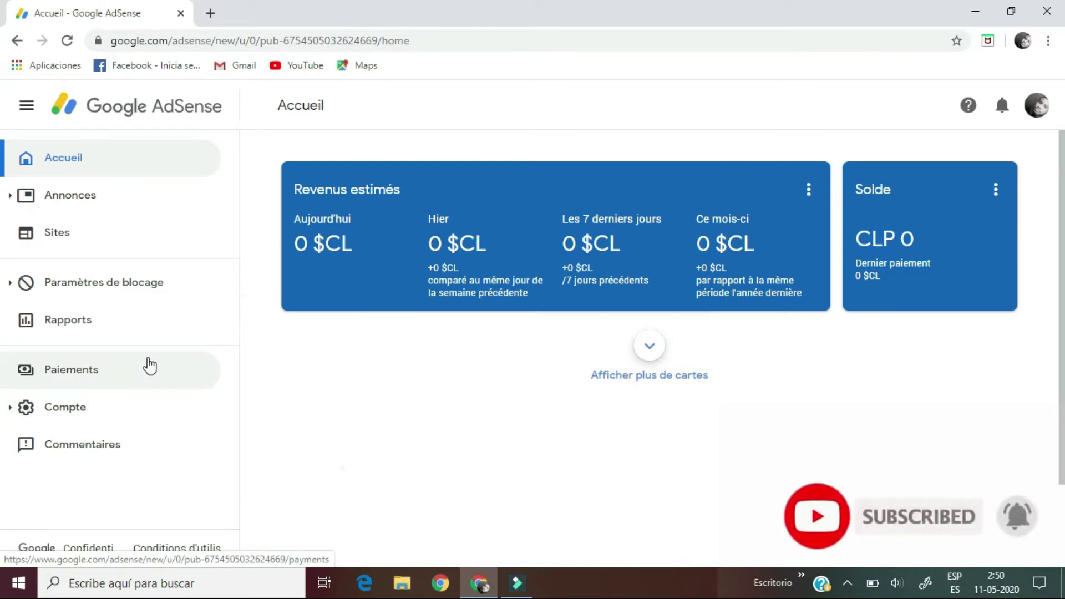
scroll(150, 367, up, 3)
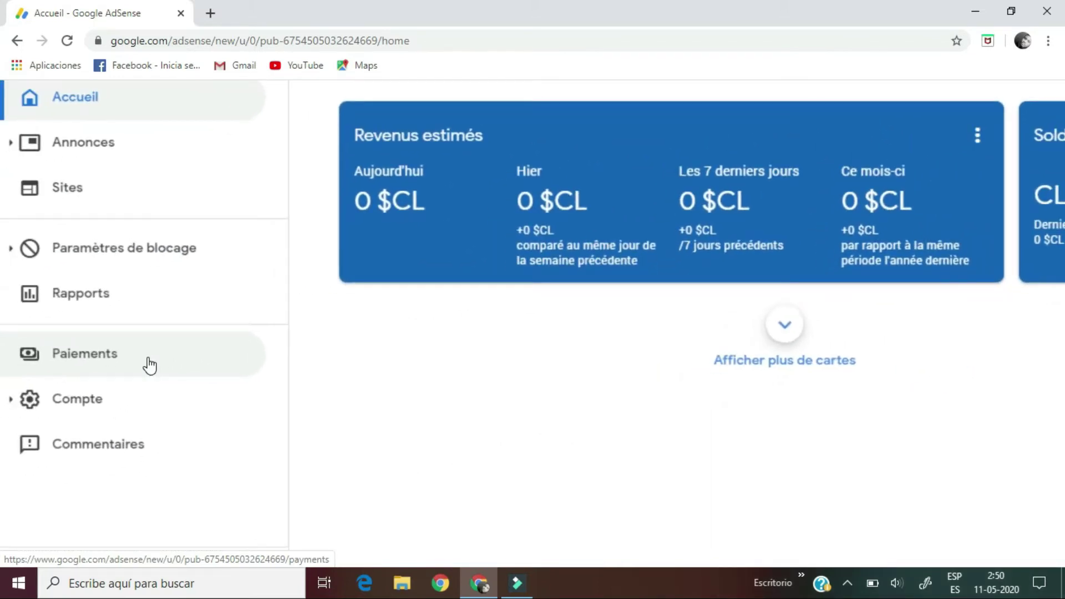
Step: Go to Paiements and highlight the 60 000 $CL payment threshold
click(95, 353)
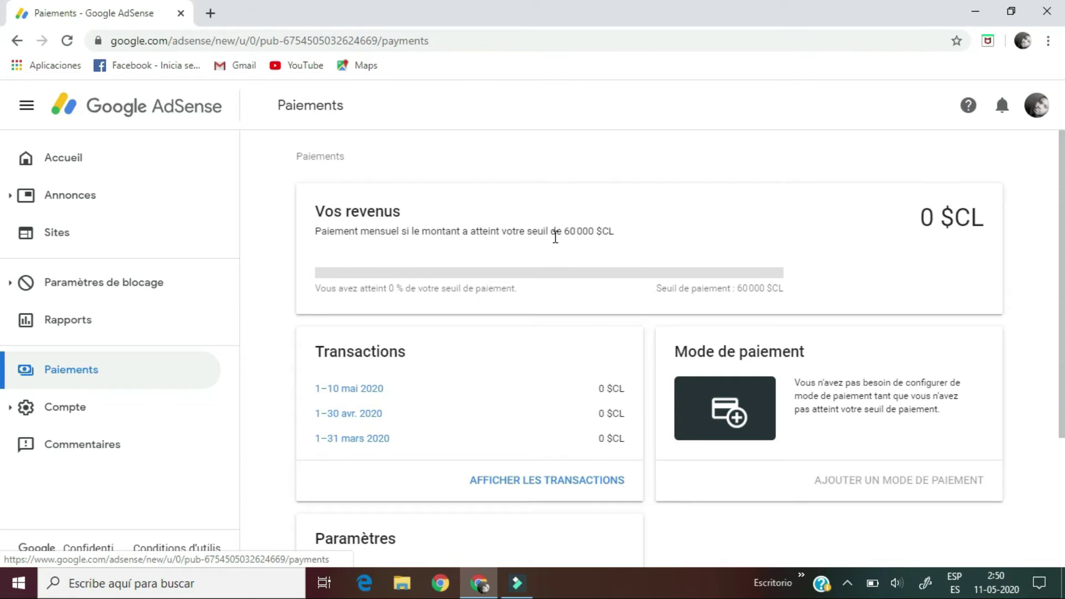
drag(550, 233, 593, 240)
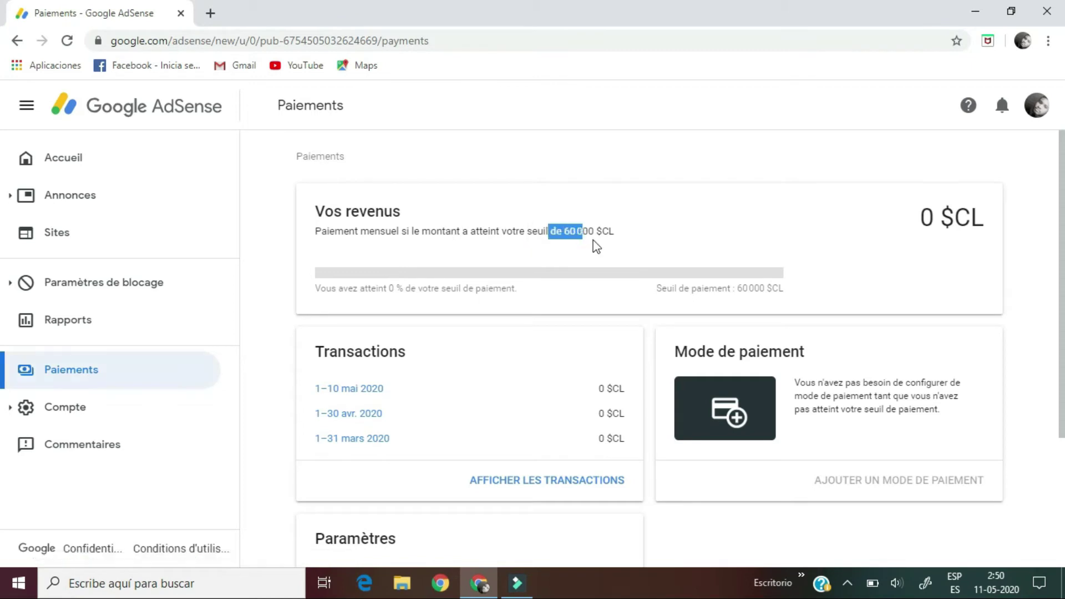
click(626, 244)
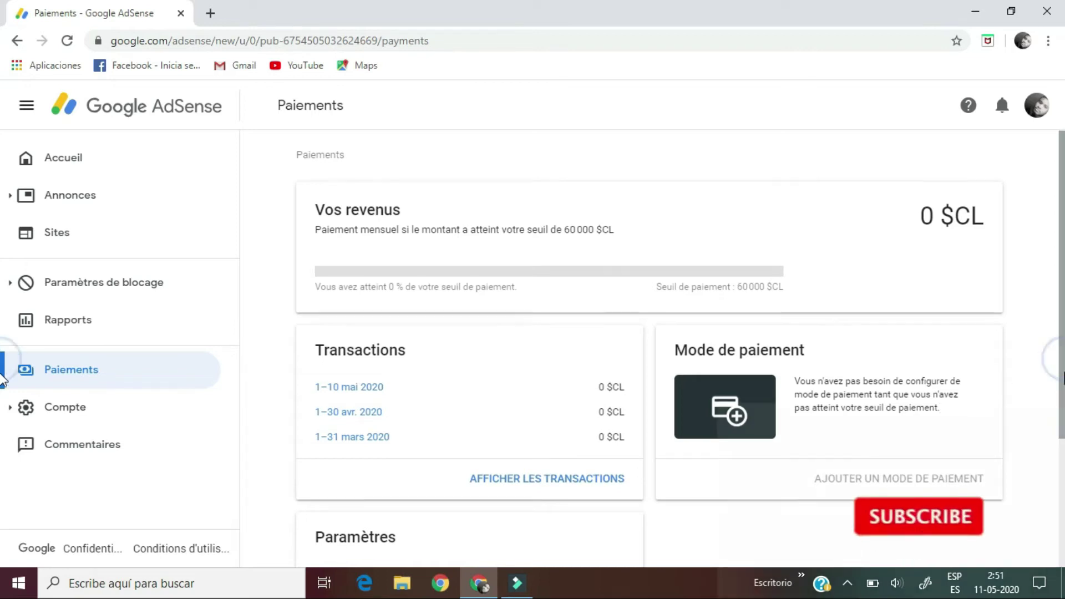
Step: Scroll down to the Paramètres card and open the full payment settings
scroll(2, 416, down, 2)
scroll(2, 469, down, 2)
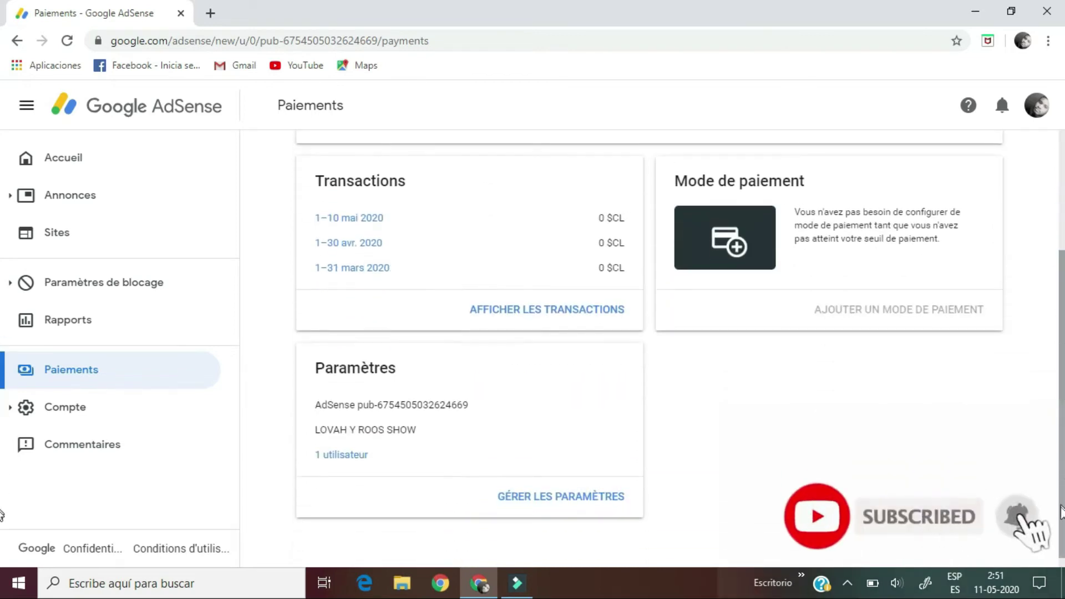
scroll(452, 535, down, 1)
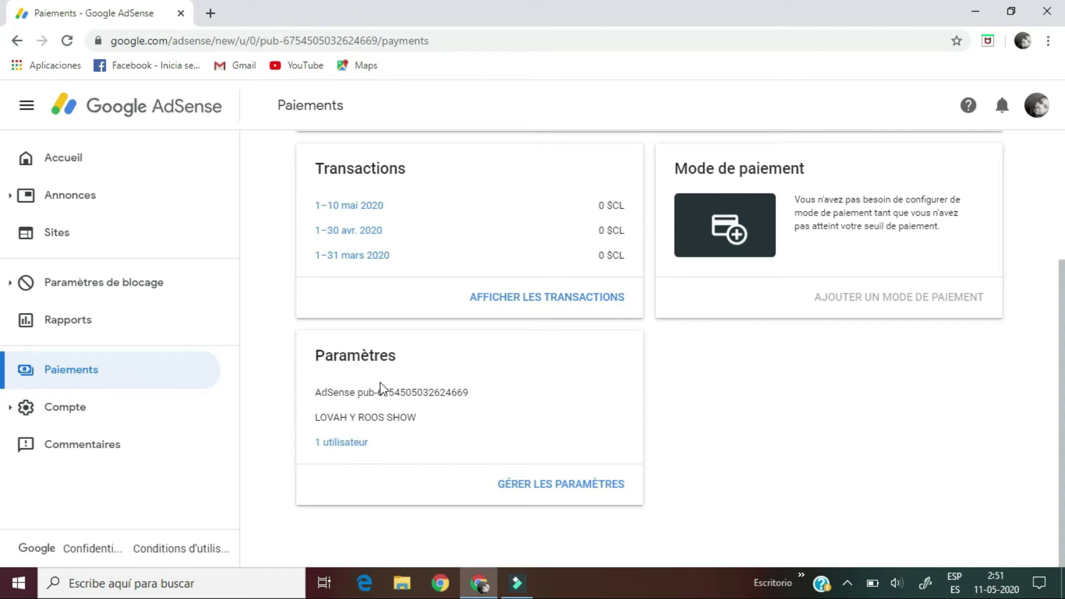
click(548, 486)
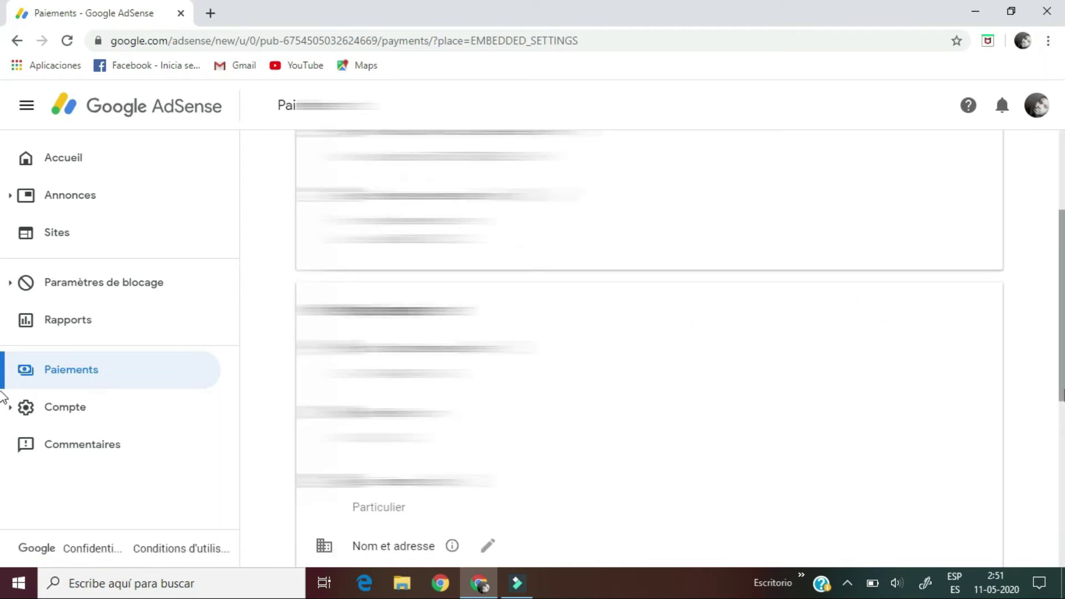
Step: Dismiss the error with IGNORER and scroll to the empty Informations fiscales : États-Unis section
scroll(3, 395, up, 3)
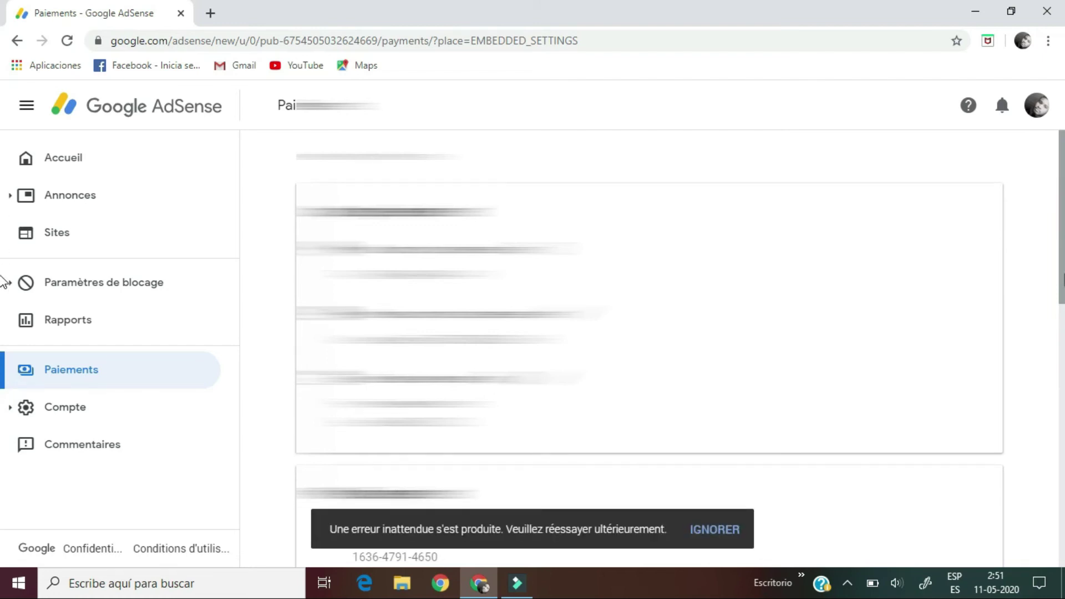
scroll(2, 333, down, 3)
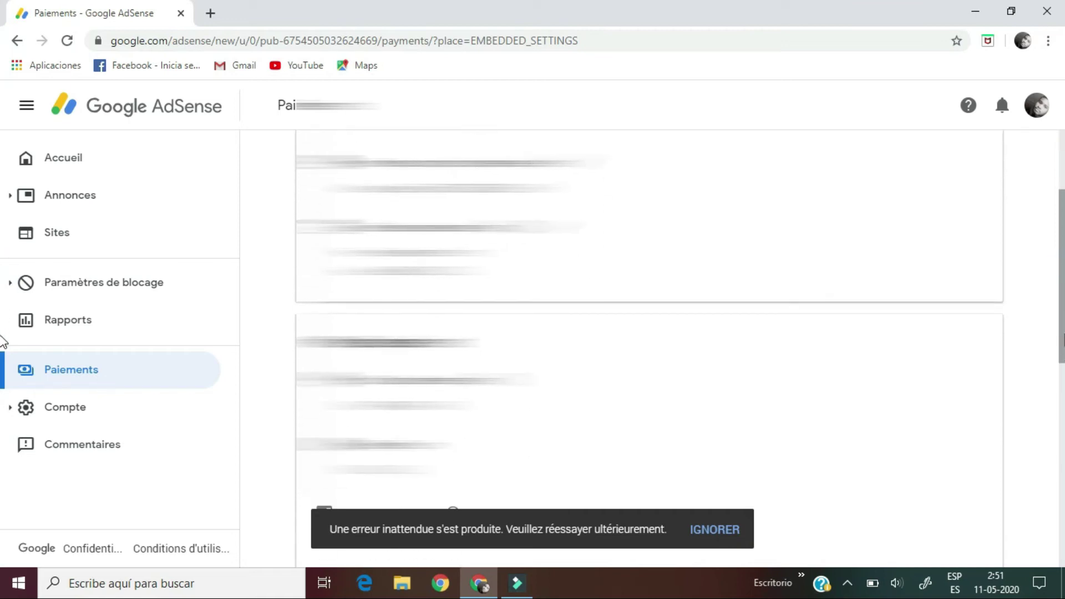
click(718, 533)
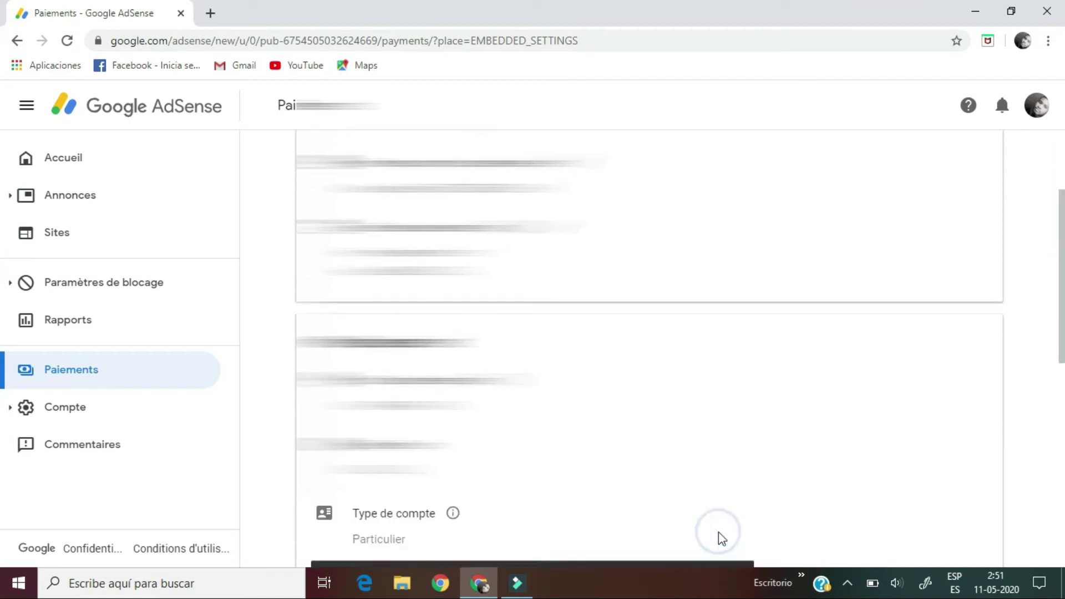
scroll(3, 266, up, 3)
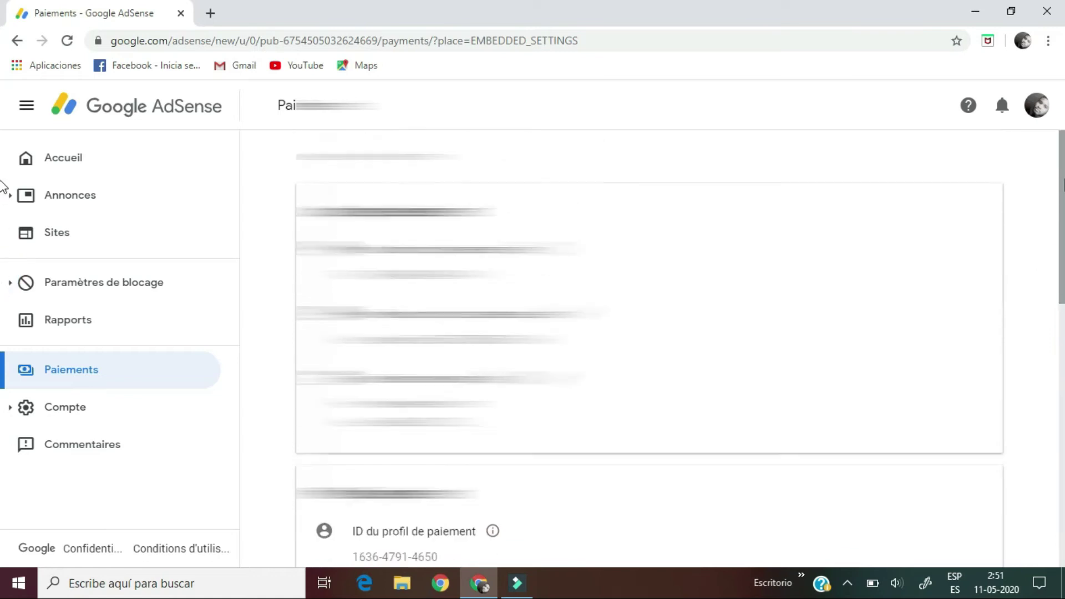
scroll(2, 234, down, 5)
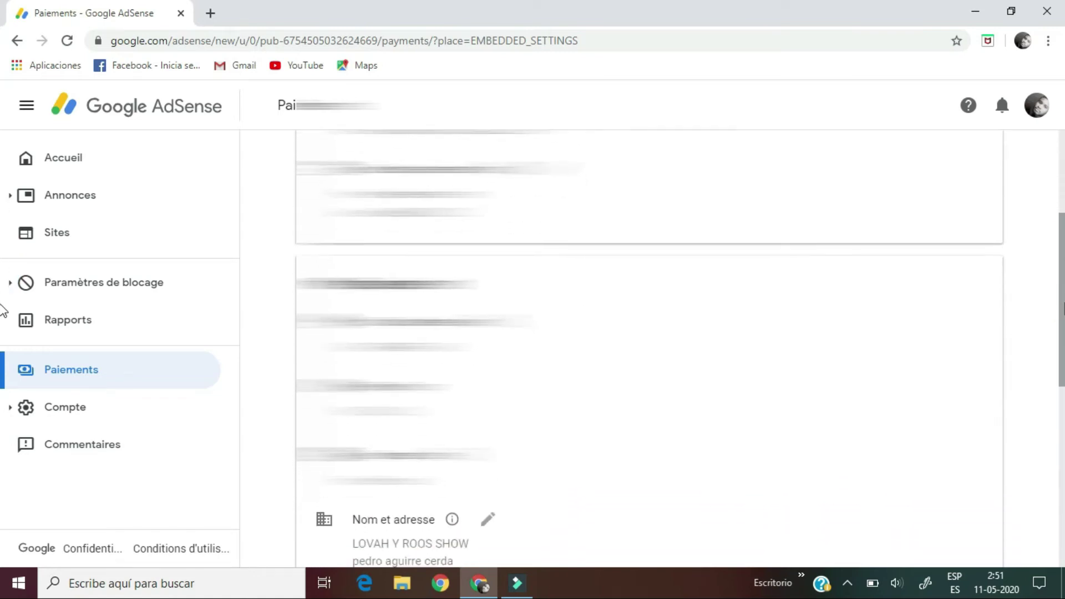
scroll(3, 315, down, 5)
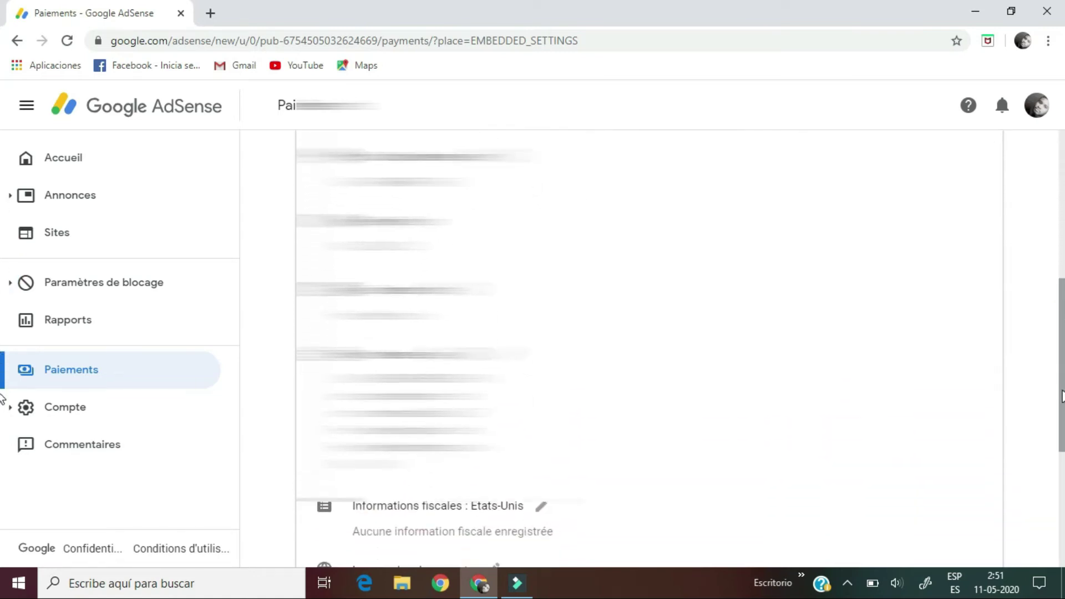
drag(1061, 415, 1061, 455)
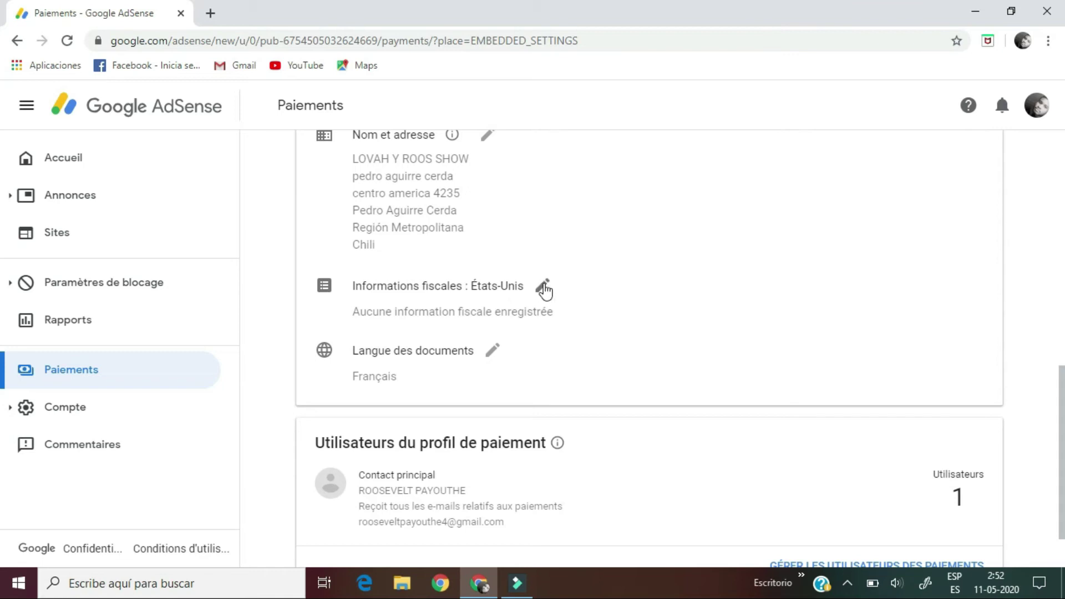
Step: Edit Informations fiscales and choose AJOUTER DES INFOS FISCALES to bring up the tax questionnaire
click(537, 291)
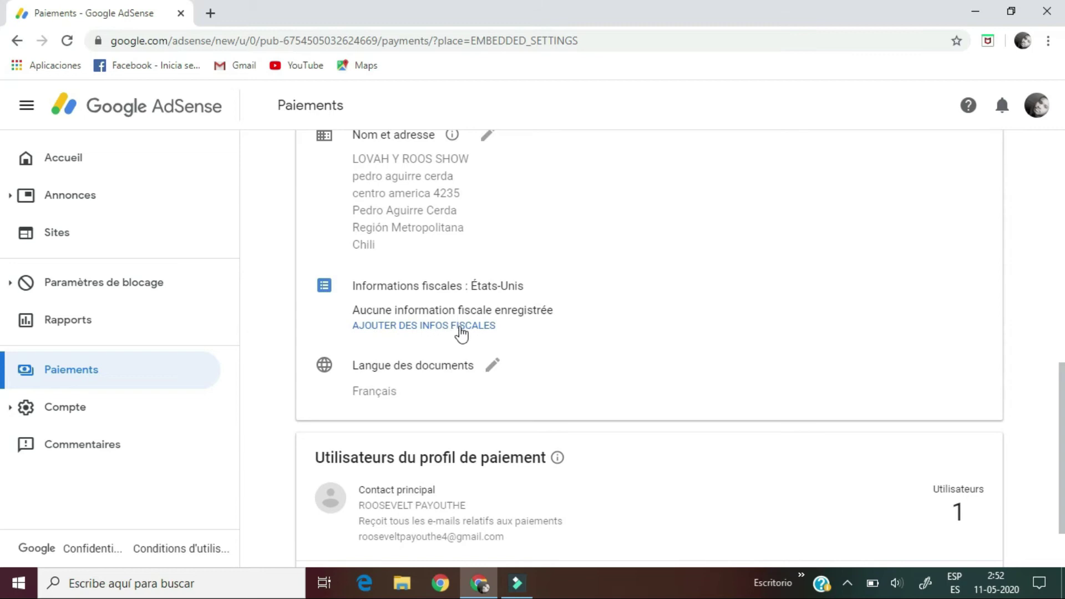
click(440, 325)
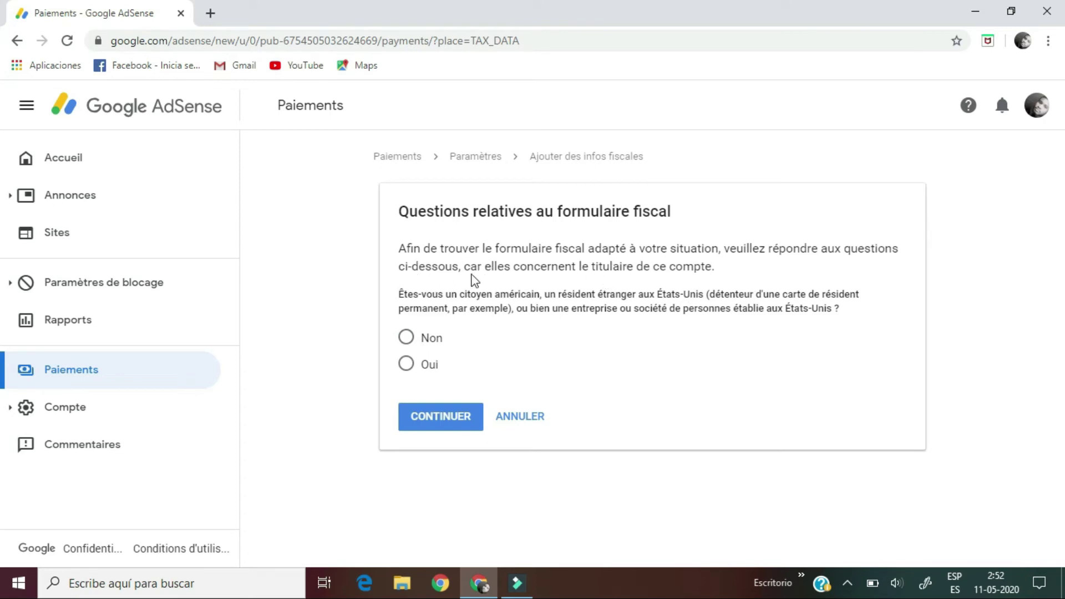
Step: Answer Non to being a U.S. person and Non to U.S. equipment, then continue
ctrl+scroll(690, 295, up, 2)
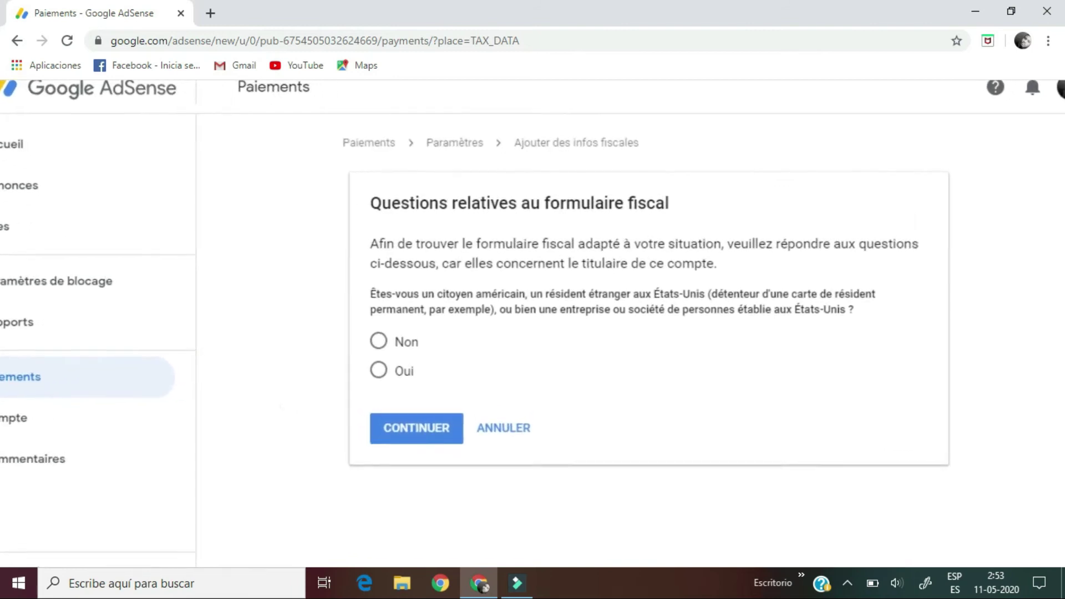
ctrl+scroll(456, 299, up, 1)
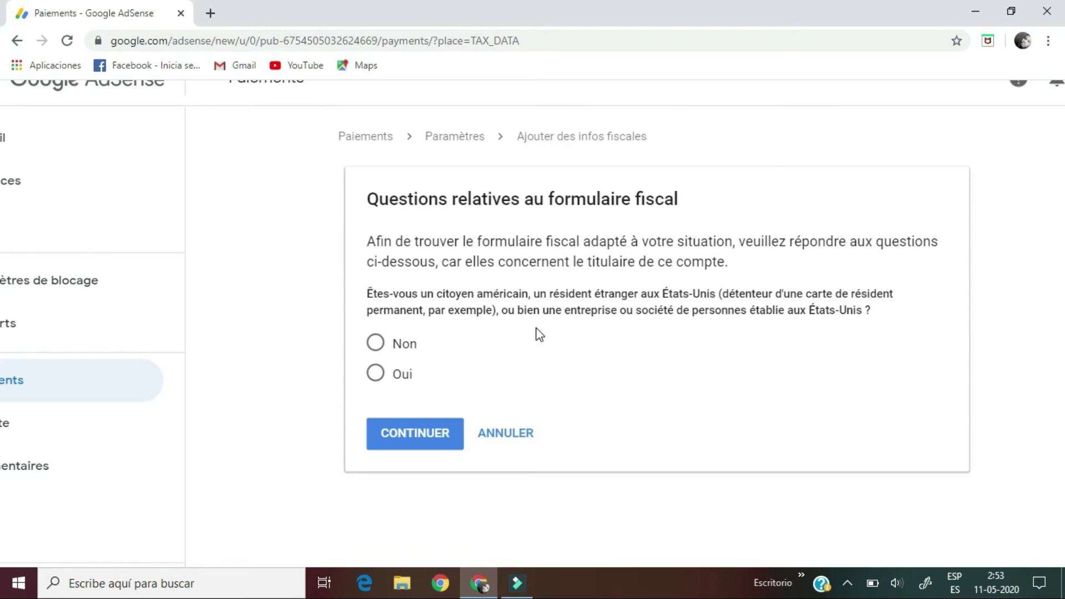
click(381, 346)
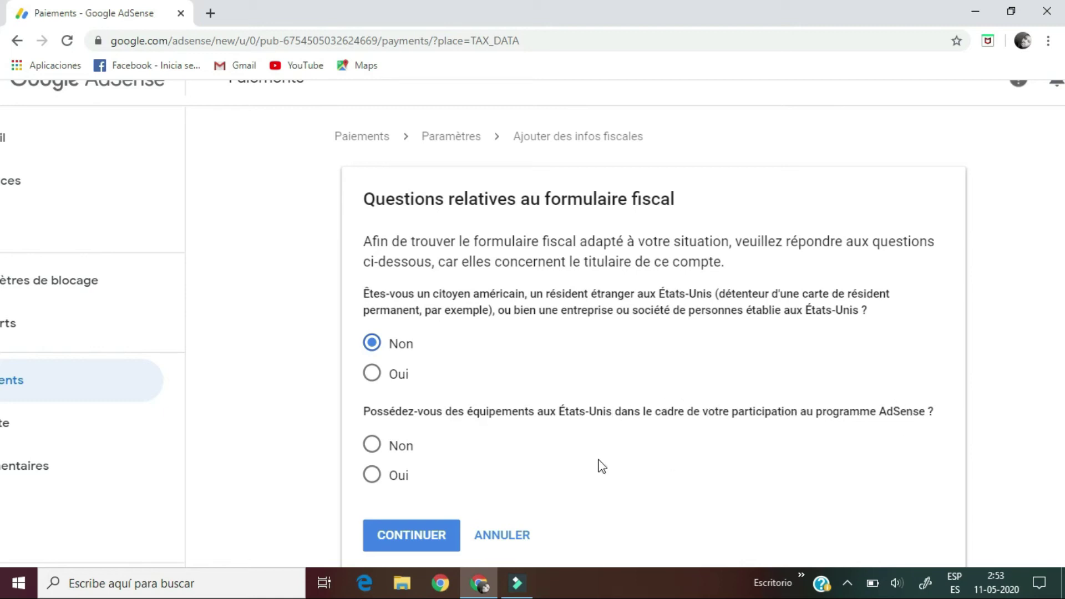
click(375, 446)
click(410, 539)
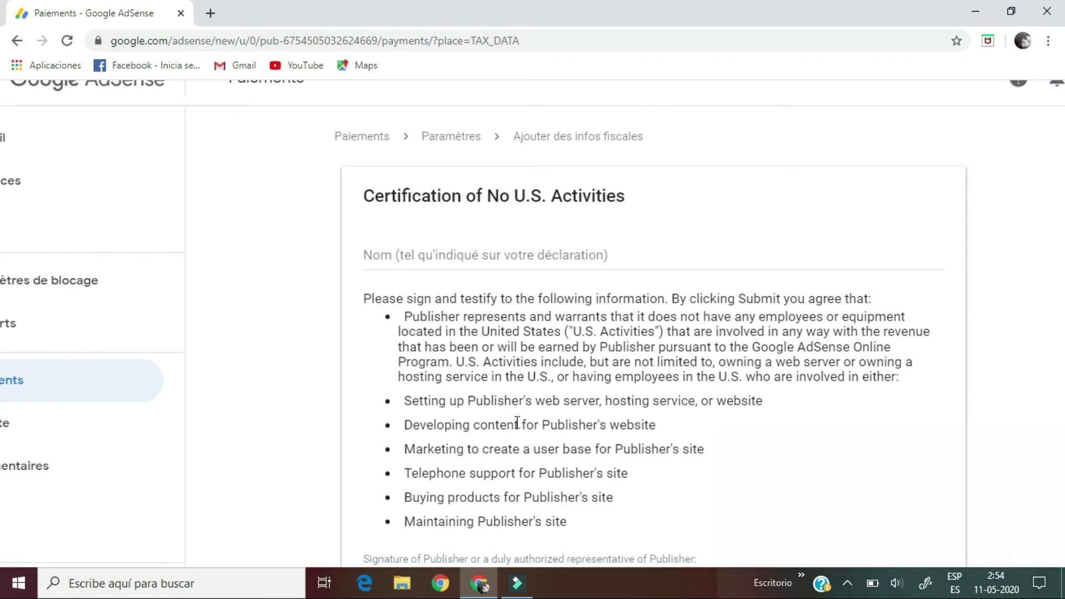
Step: Enter the publisher's full name, as on the tax declaration, in the Nom field
click(427, 256)
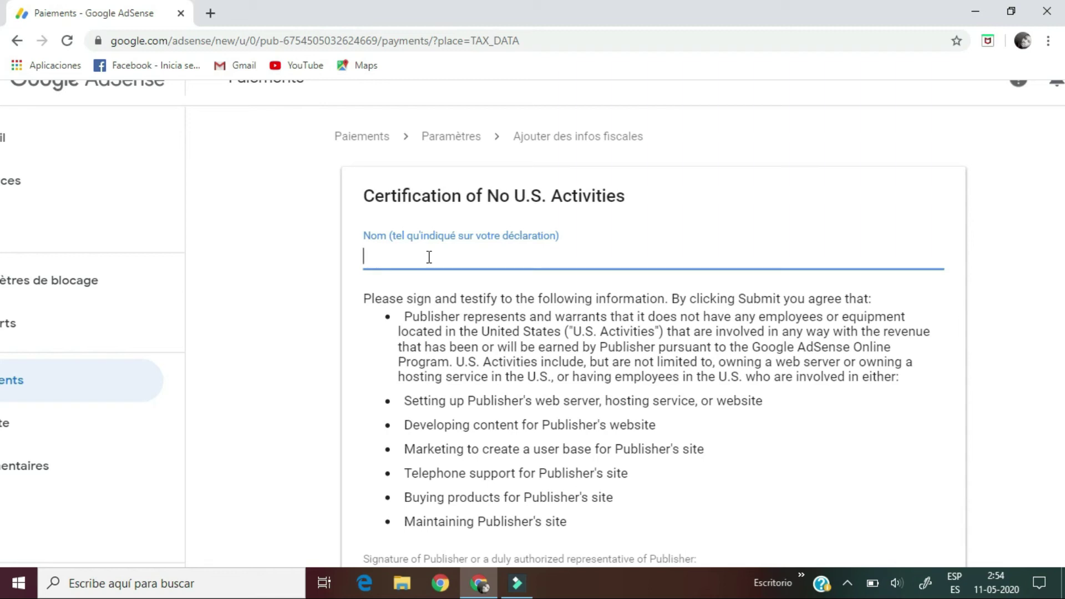
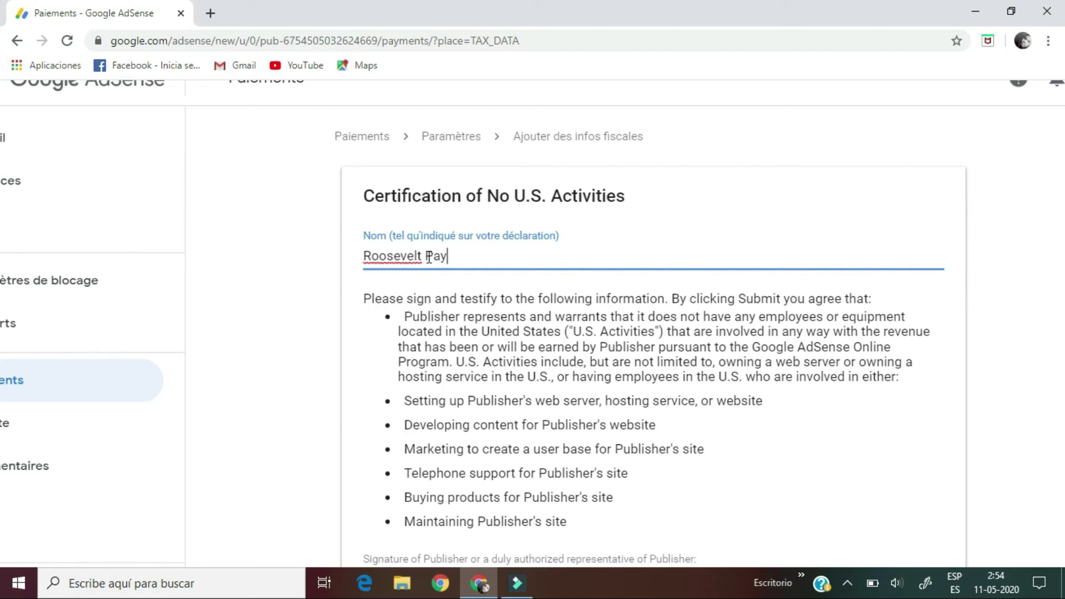
click(295, 361)
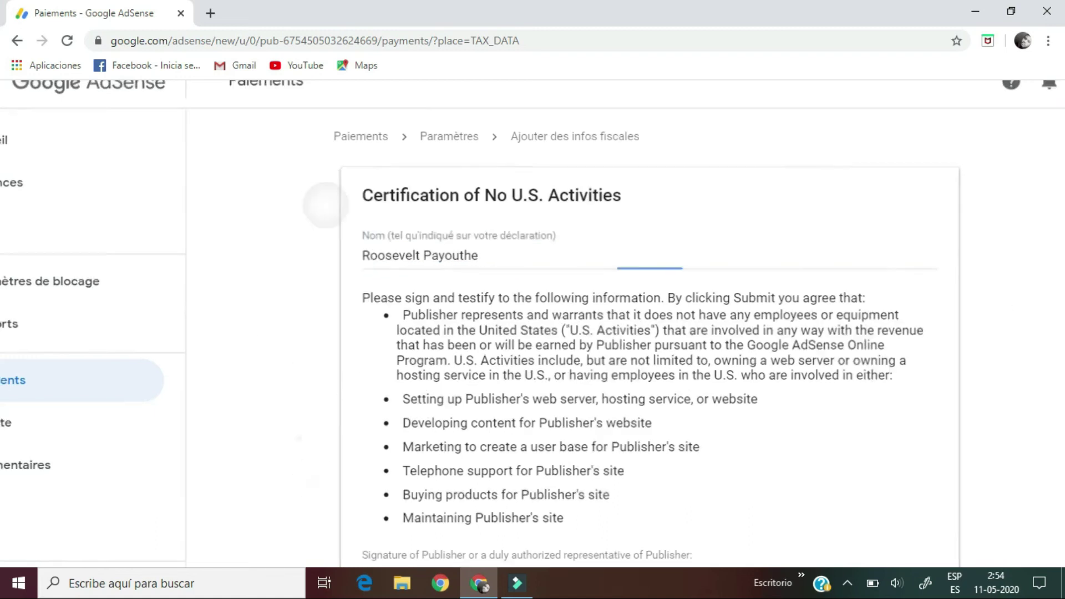
key(ctrl+minus)
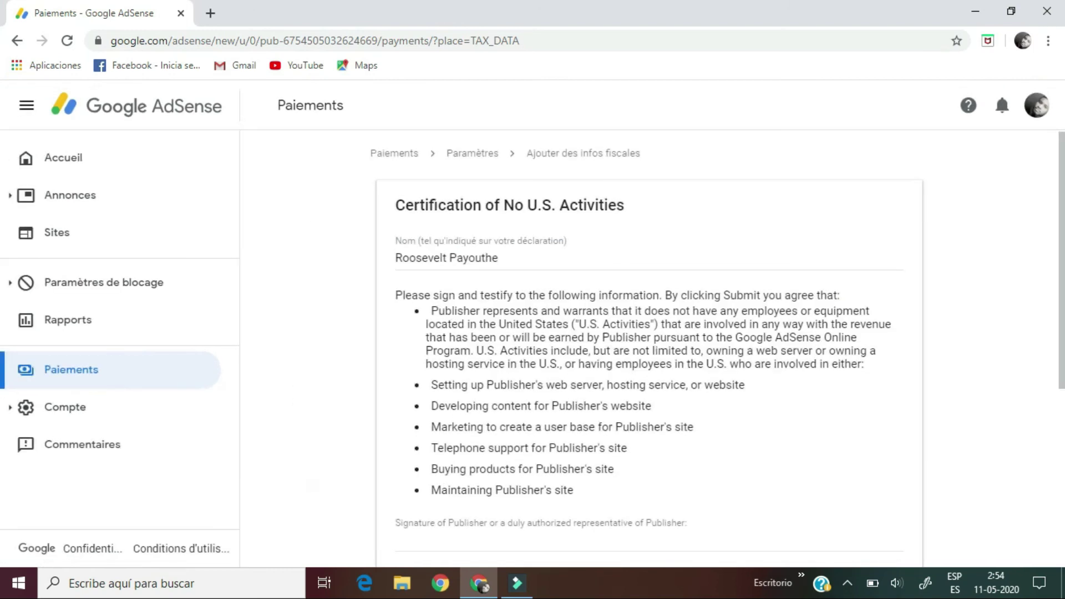
Step: Type the publisher's name into the Signature of Publisher field
scroll(345, 453, down, 1)
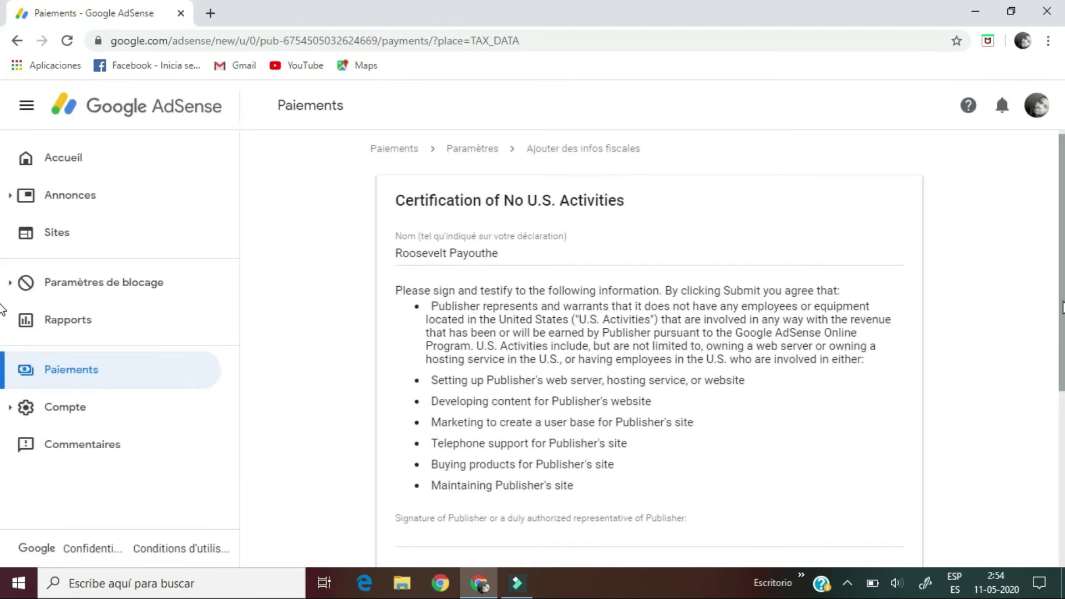
scroll(1064, 311, down, 5)
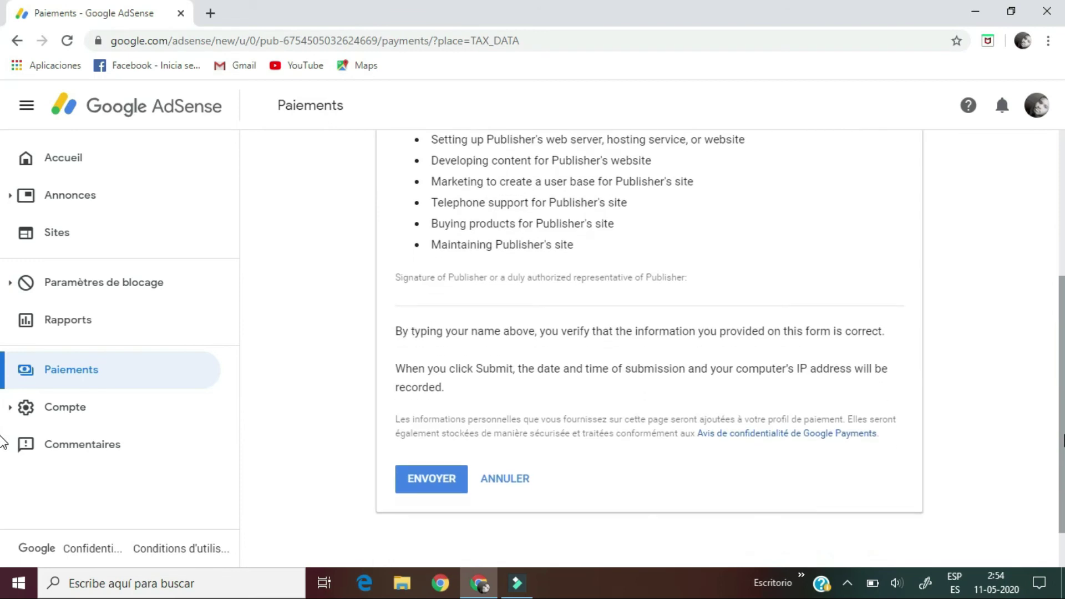
click(461, 275)
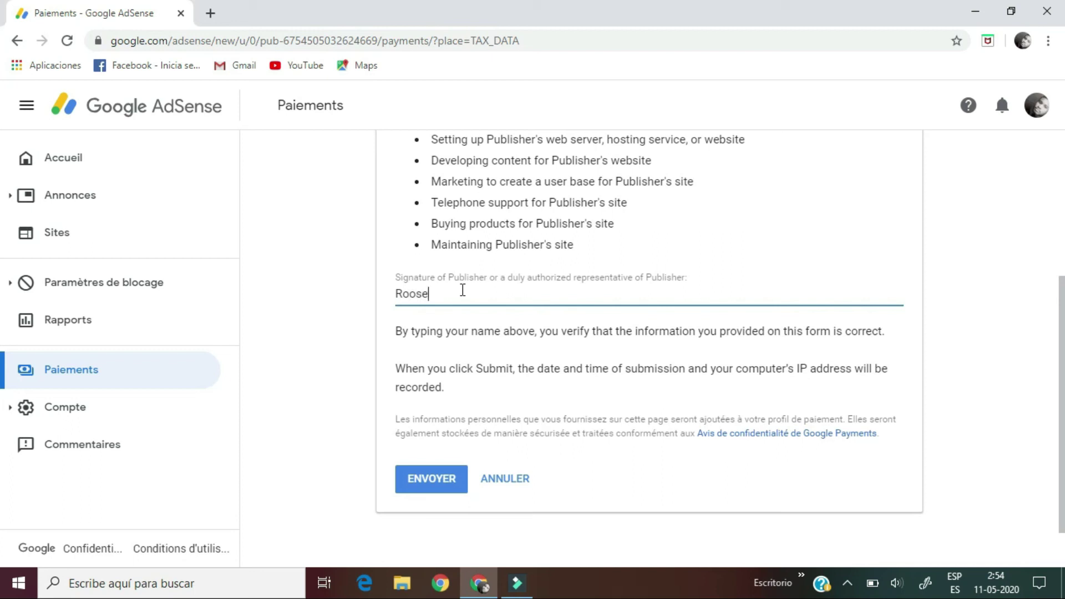
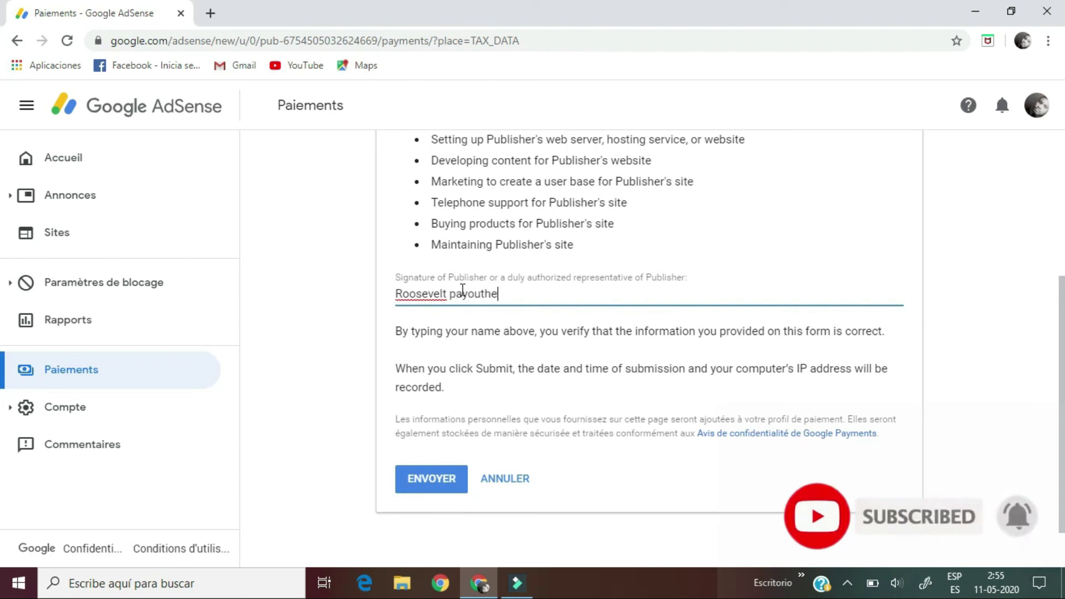
drag(1061, 366, 1063, 189)
drag(1063, 231, 1062, 356)
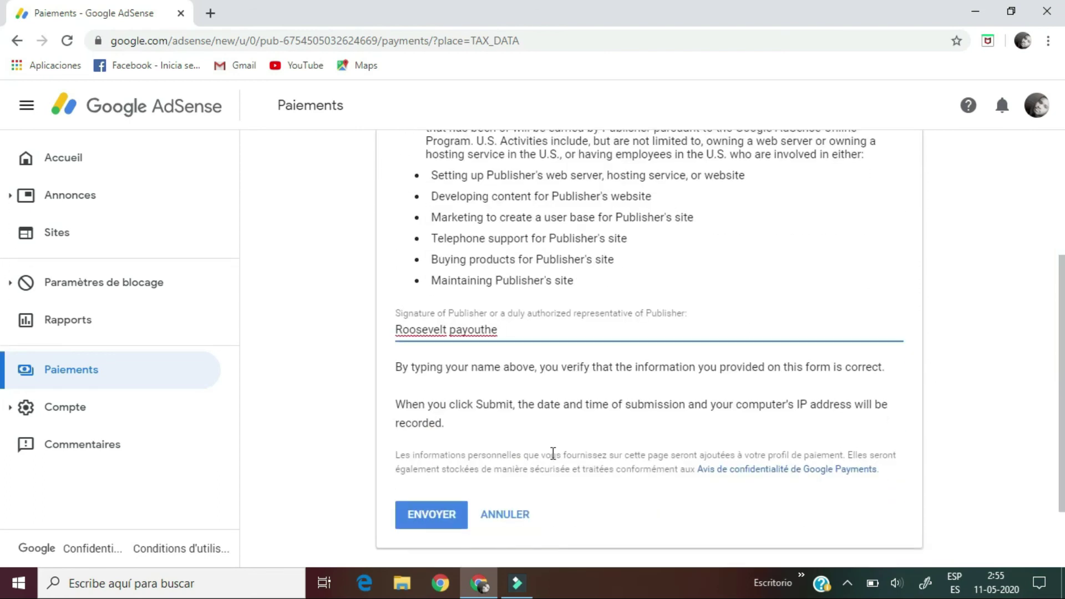
Step: Submit the certification and check it is listed as sent on May 10, 2020
click(427, 525)
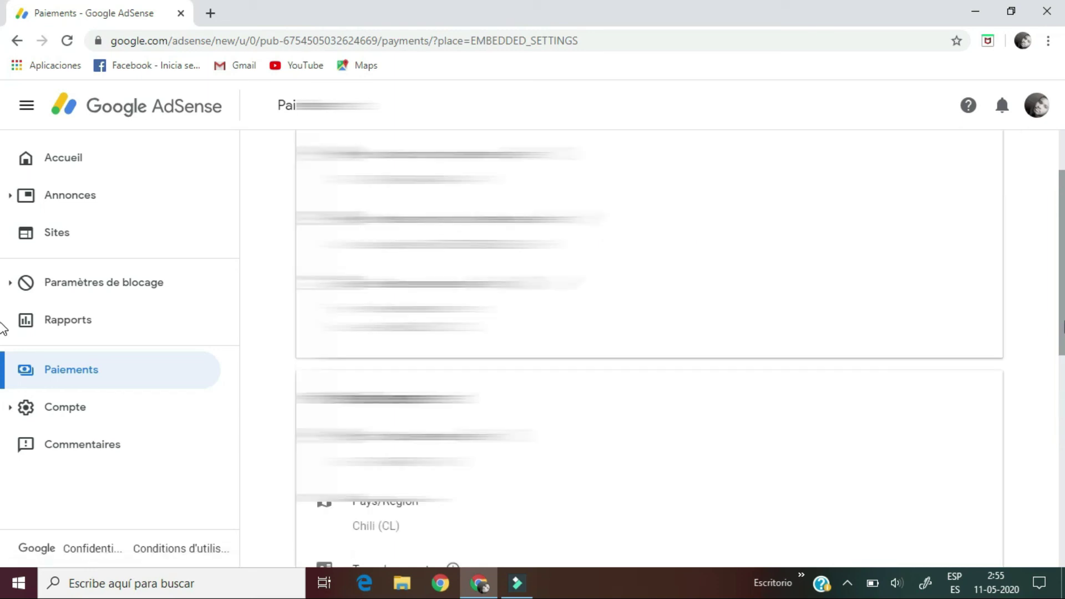
scroll(2, 310, down, 2)
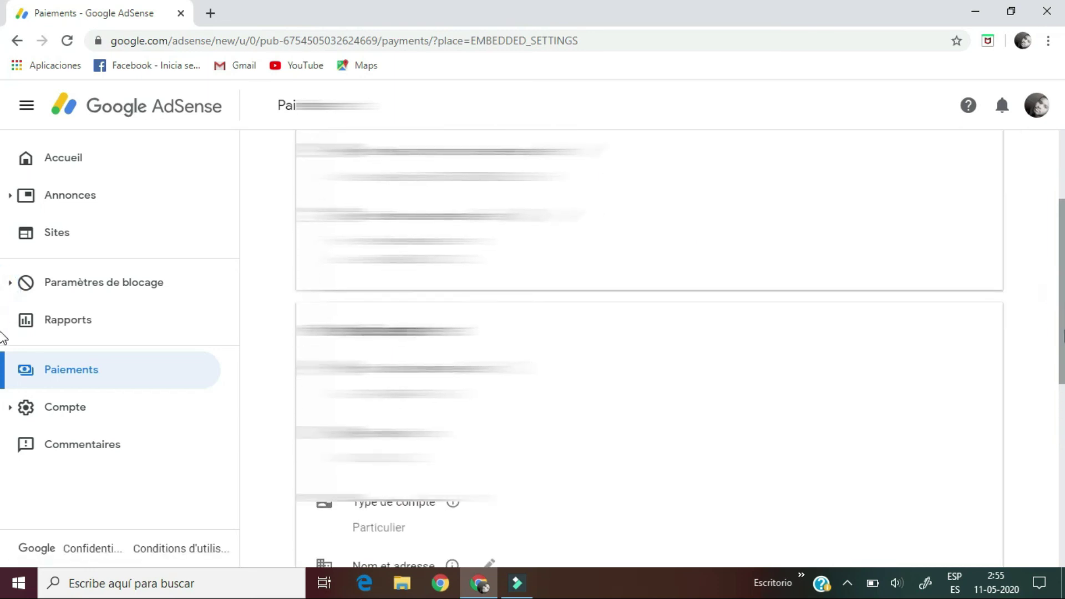
scroll(3, 357, down, 8)
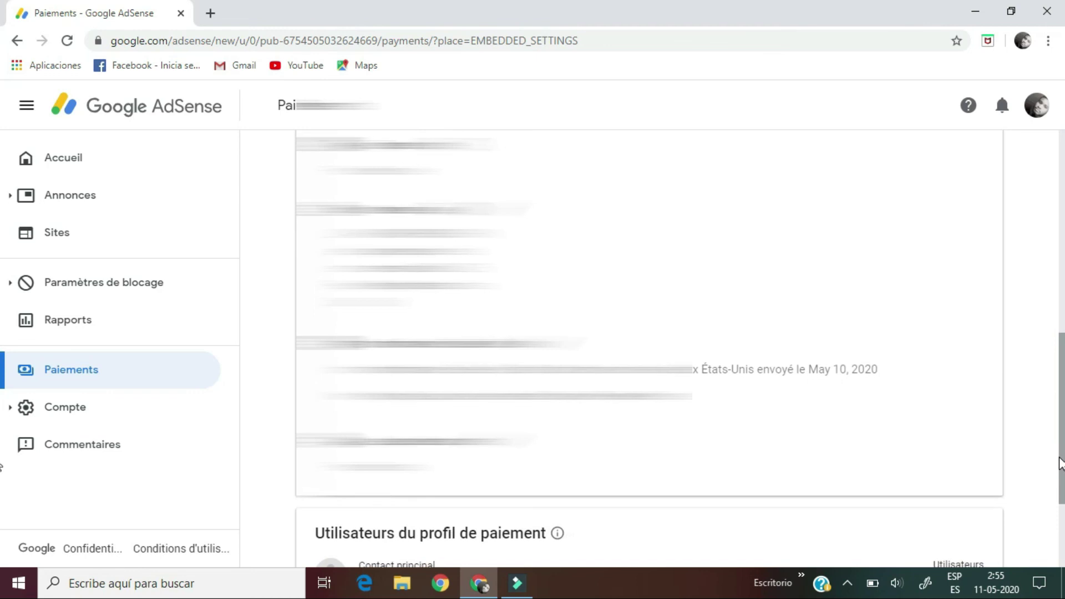
drag(1060, 505, 1060, 516)
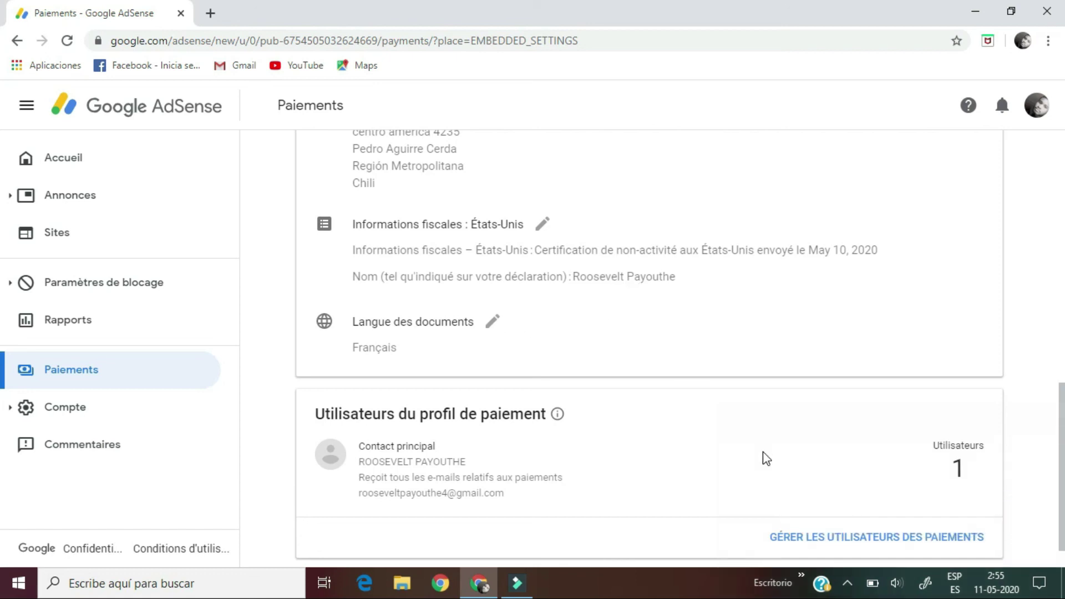
Step: Review the U.S. tax certification on the payment settings, then return to Accueil
scroll(4, 428, down, 1)
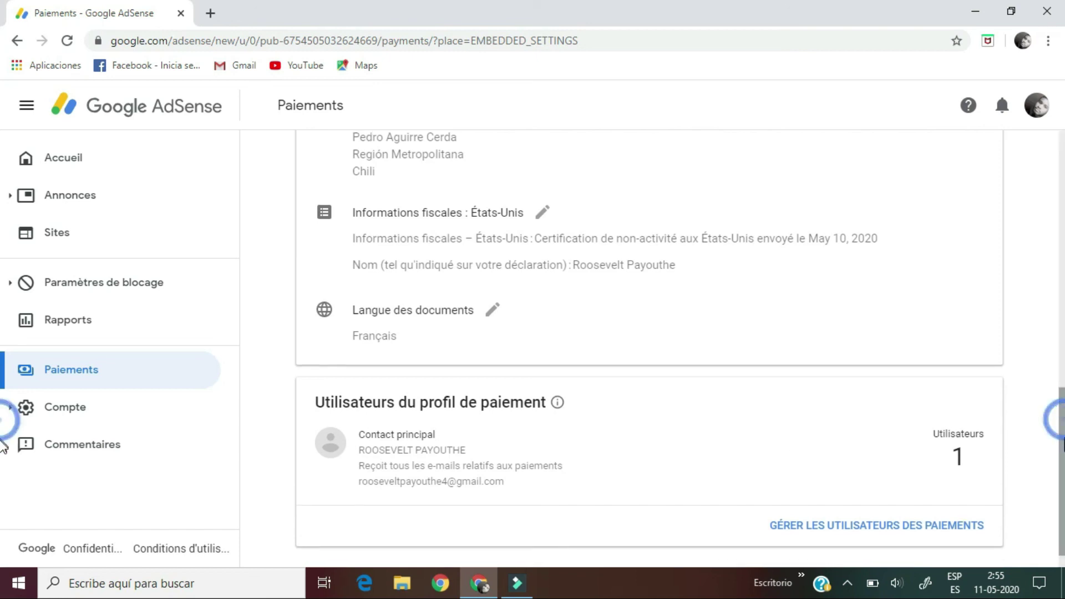
scroll(3, 419, up, 1)
scroll(4, 416, up, 1)
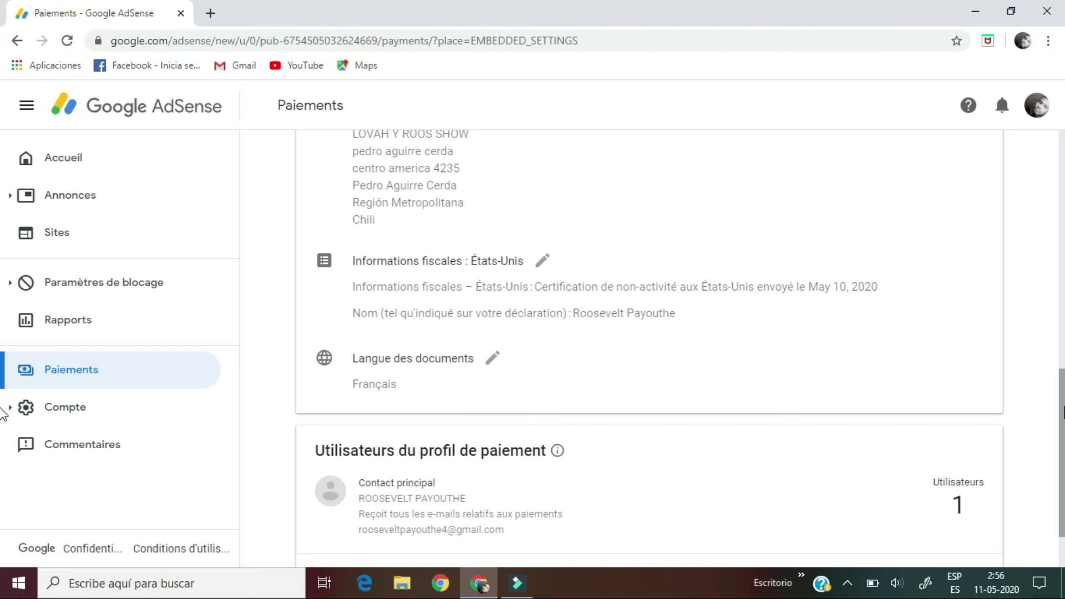
scroll(3, 414, up, 3)
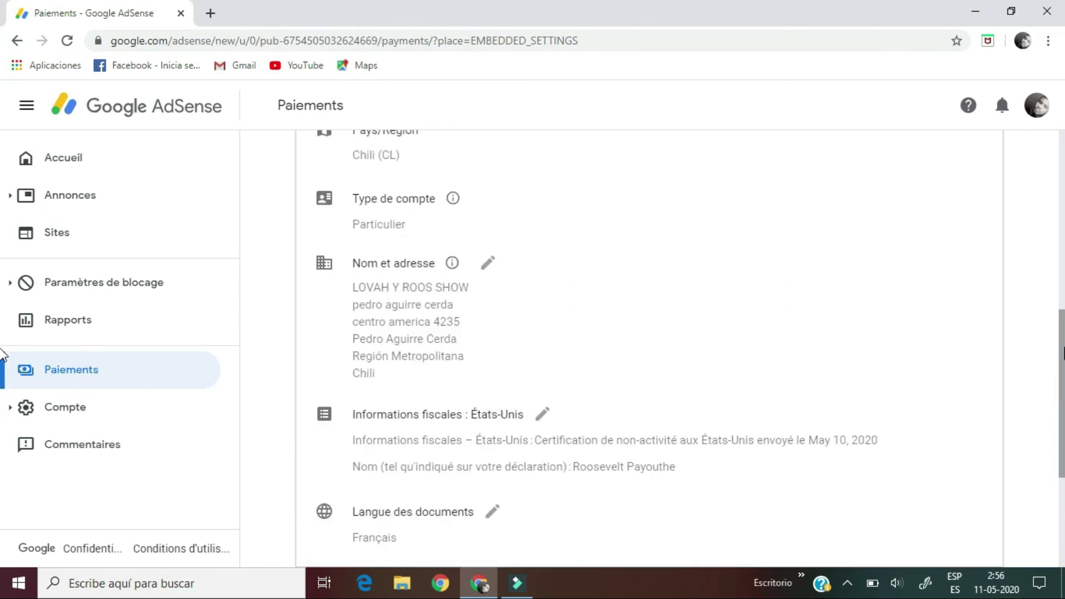
scroll(3, 389, down, 4)
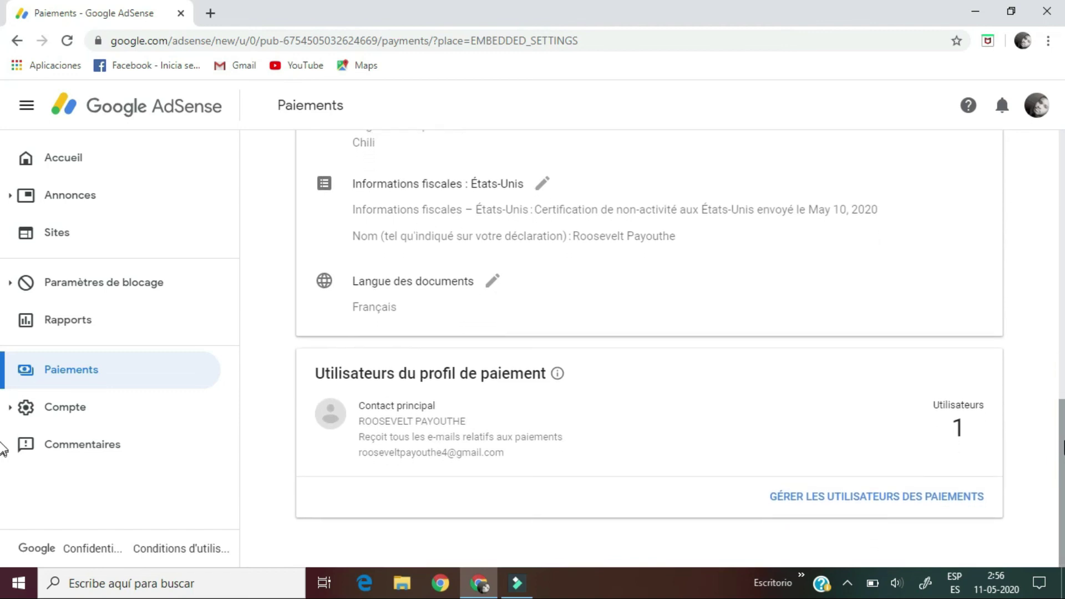
scroll(3, 448, up, 10)
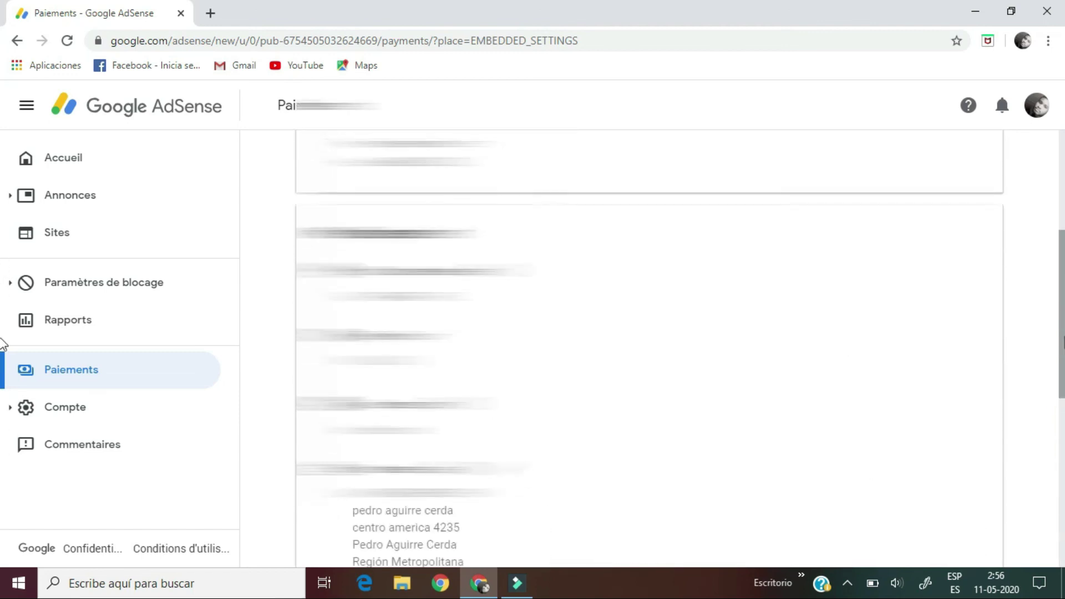
scroll(3, 344, down, 8)
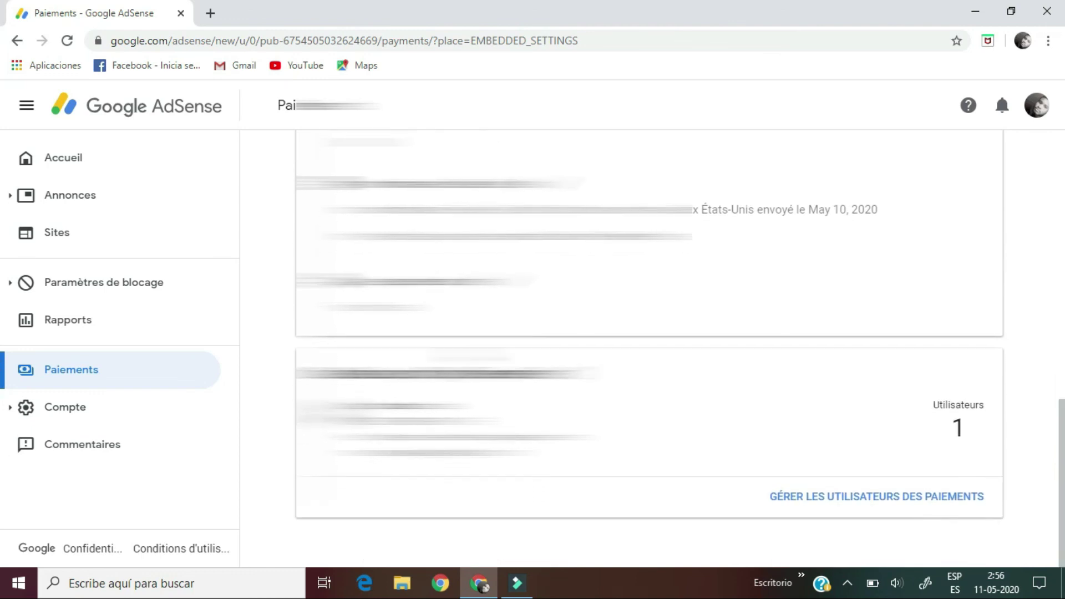
click(75, 154)
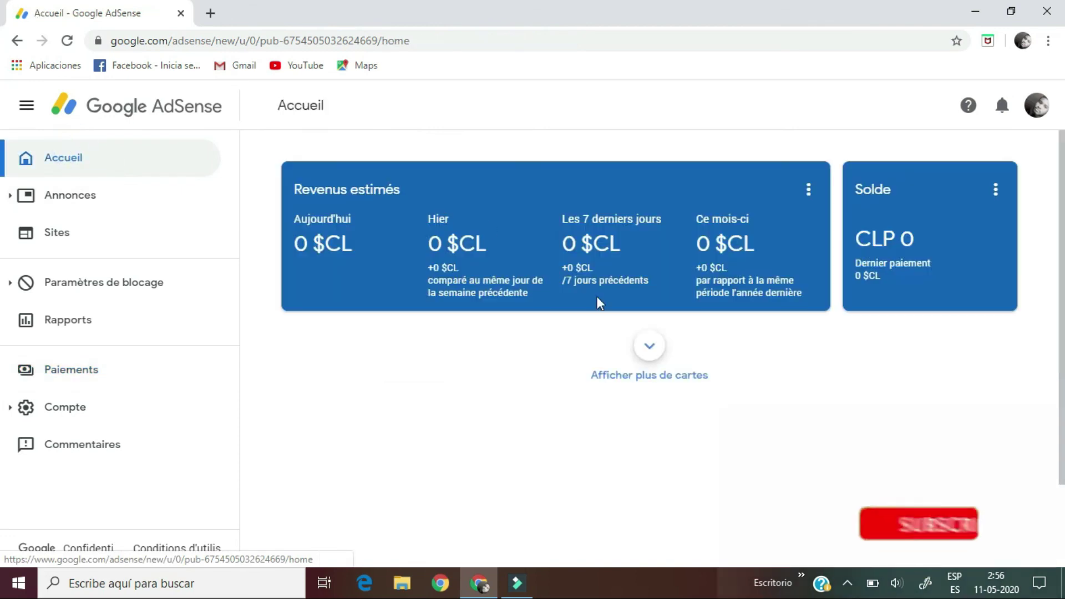